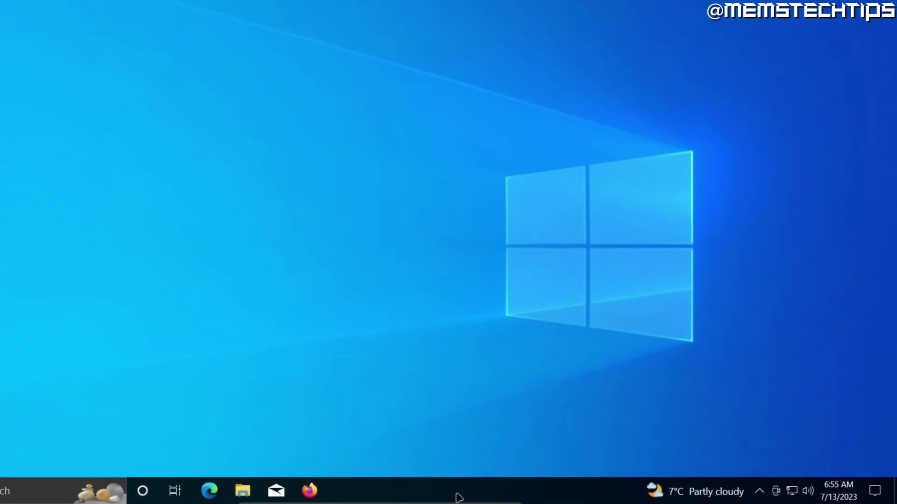
- Launch Task Manager from the taskbar's right-click menu to list running processes
right_click(407, 496)
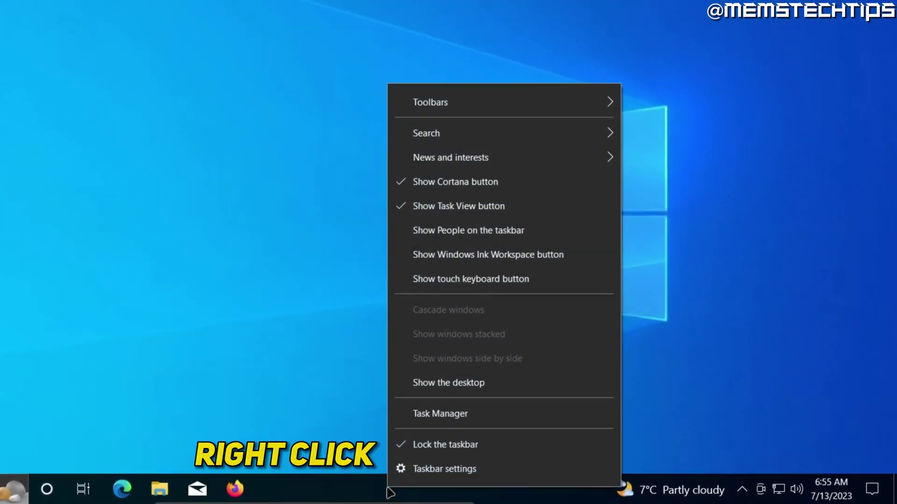
click(435, 414)
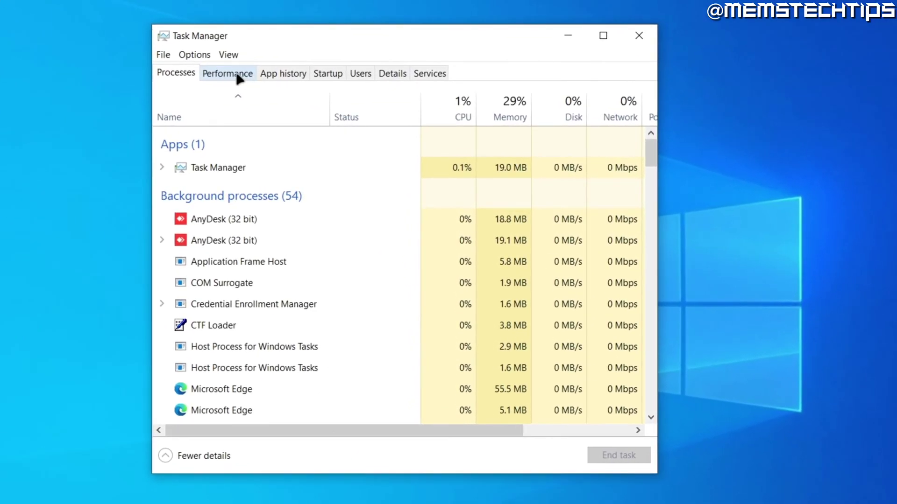
- Show the Performance tab in the VM's Task Manager and in a second host Task Manager beside it
click(227, 73)
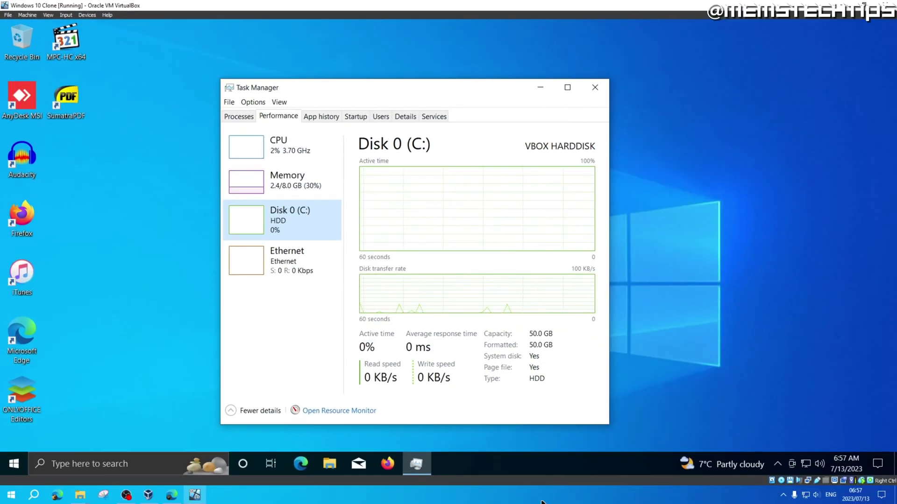
right_click(549, 498)
click(582, 464)
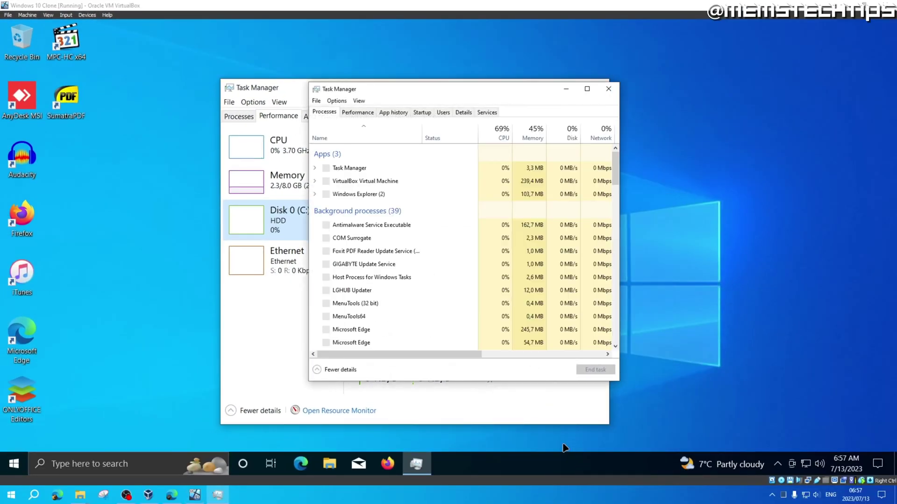
click(358, 112)
drag(372, 89, 364, 90)
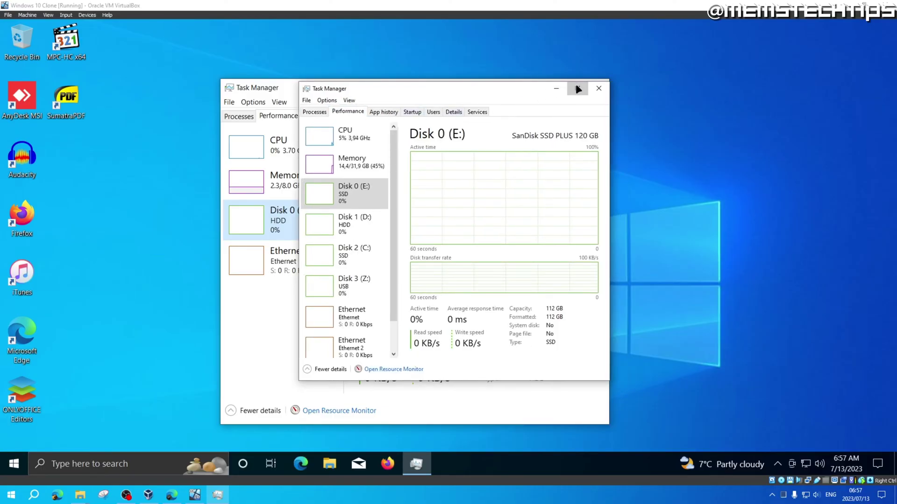
- Maximize the host Task Manager and view Disk 2 (C:), Disk 0 (E:), then Disk 1 (D:)
click(577, 89)
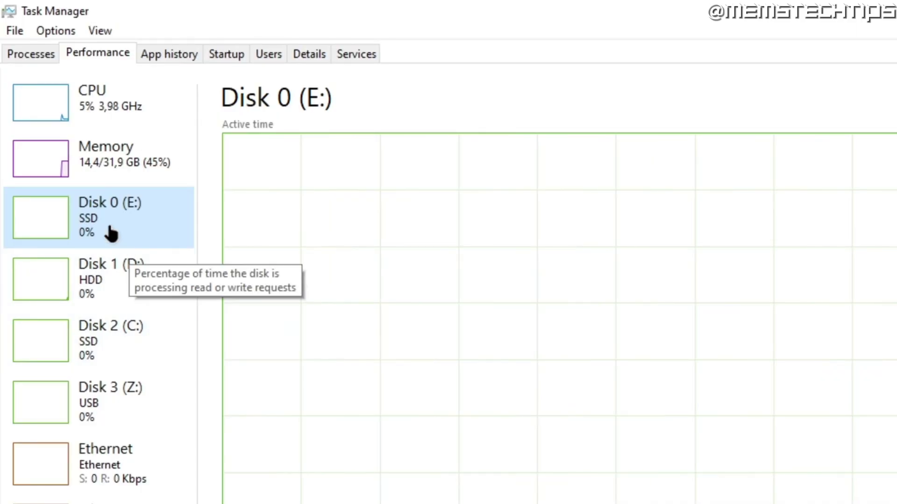
click(93, 352)
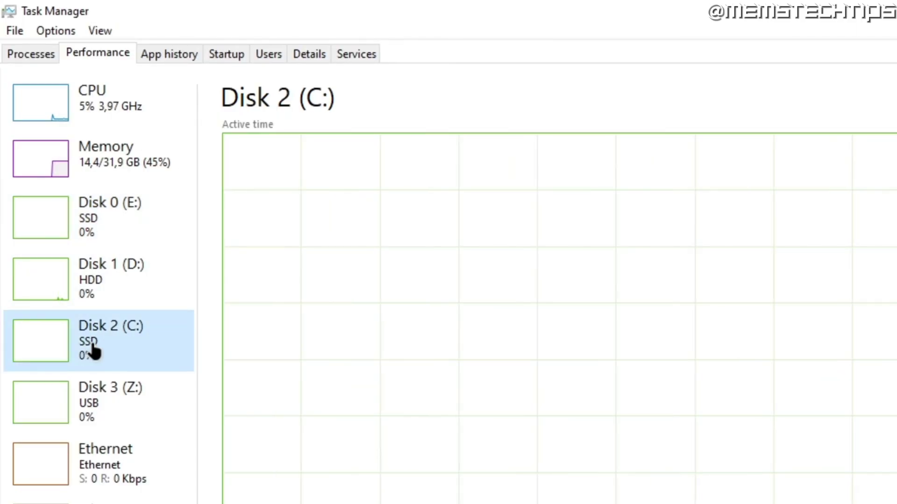
click(88, 234)
click(84, 302)
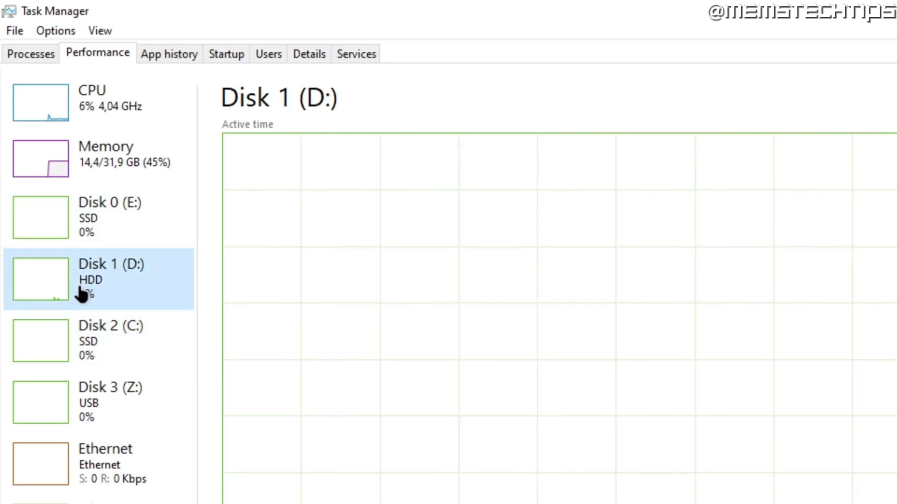